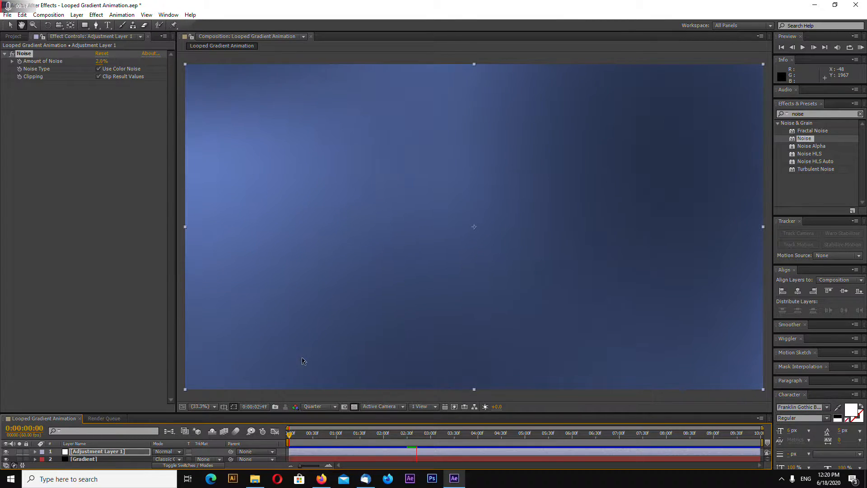
# Create a new 3840 × 2160 px composition at 60 frames per second, lasting 10 seconds
pyautogui.press('space')
pyautogui.moveTo(165, 413); pyautogui.dragTo(167, 352)
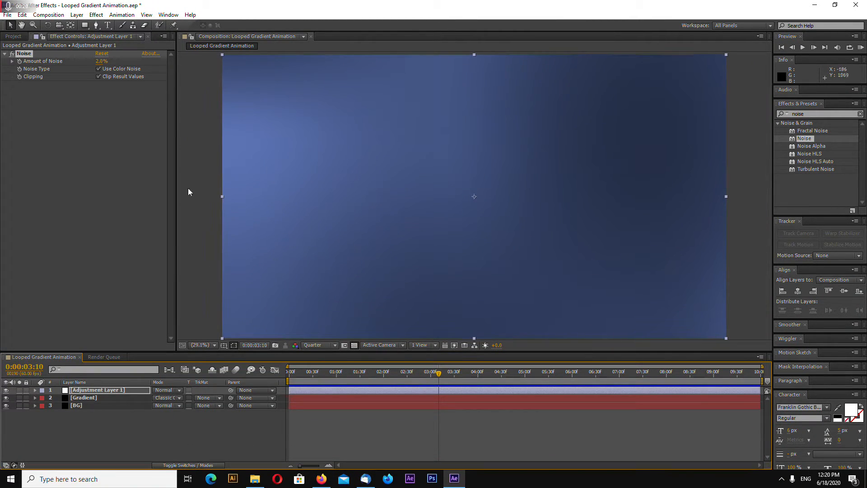
pyautogui.click(8, 17)
pyautogui.click(48, 24)
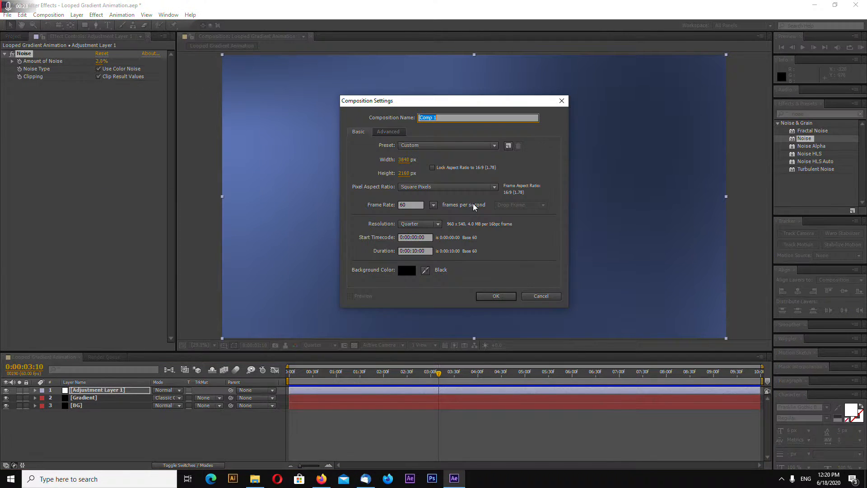
pyautogui.click(491, 297)
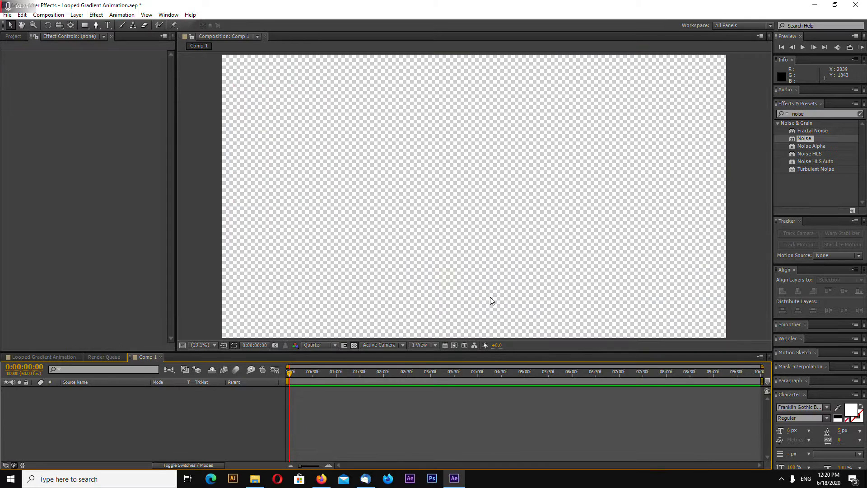
# Close the Looped Gradient Animation timeline and turn off the transparency grid for Comp 1
pyautogui.click(66, 357)
pyautogui.click(80, 357)
pyautogui.click(67, 357)
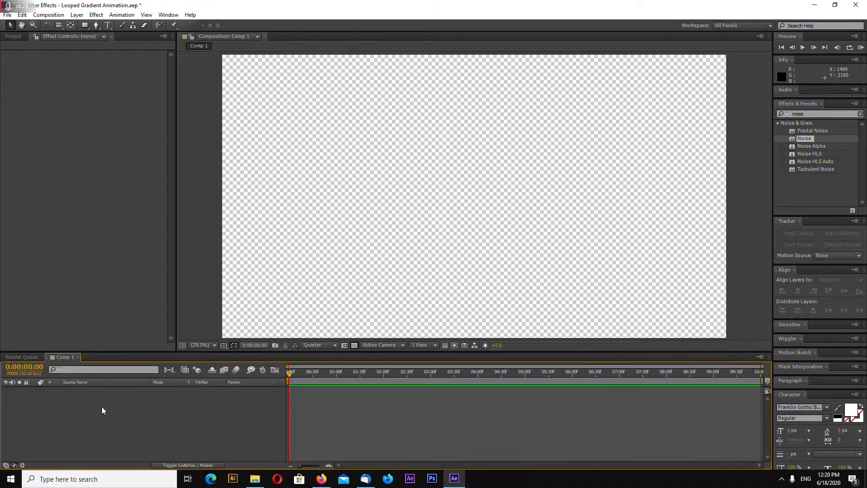
pyautogui.click(355, 346)
pyautogui.moveTo(358, 352); pyautogui.dragTo(354, 363)
pyautogui.press(',')
pyautogui.press(',')
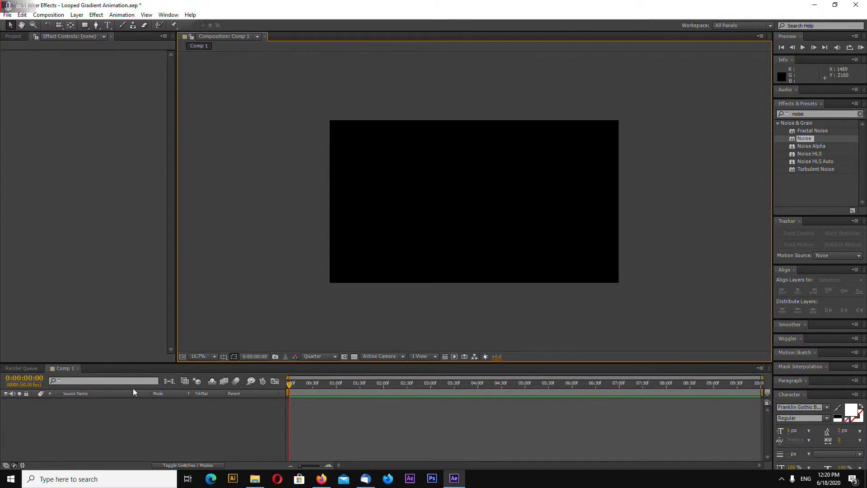
# Add a black 3840 × 2160 px solid layer named BG to Comp 1
pyautogui.click(10, 37)
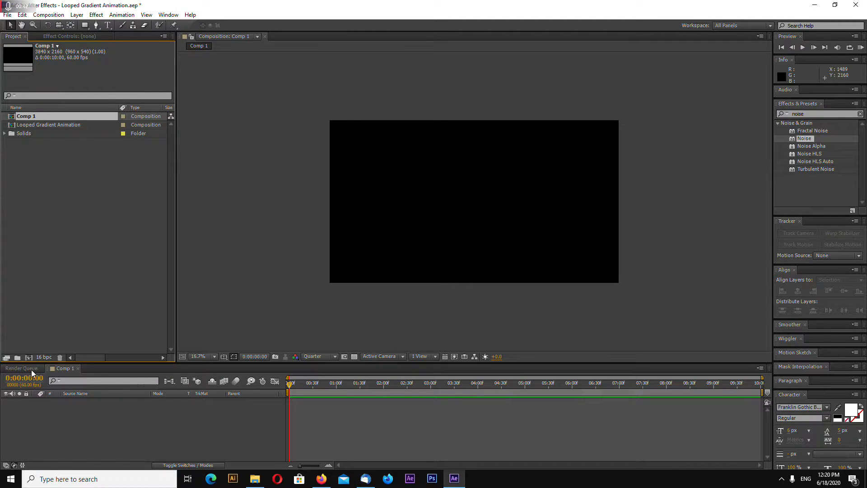
pyautogui.rightClick(128, 425)
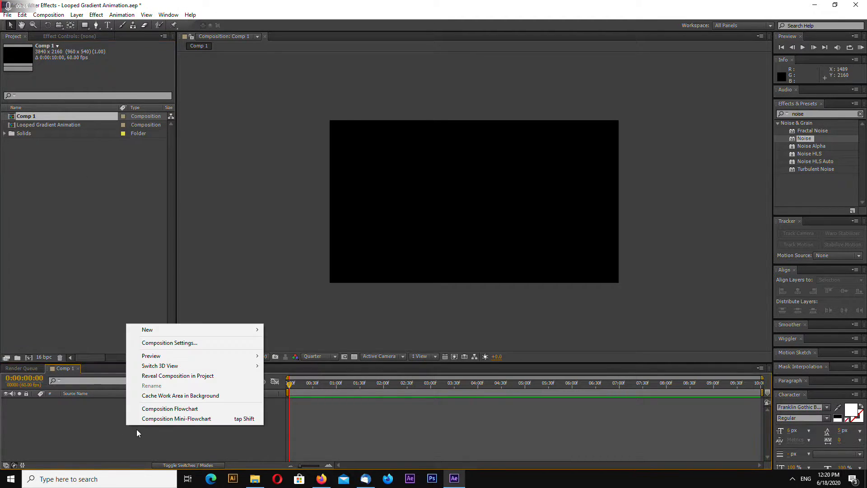
pyautogui.moveTo(204, 330)
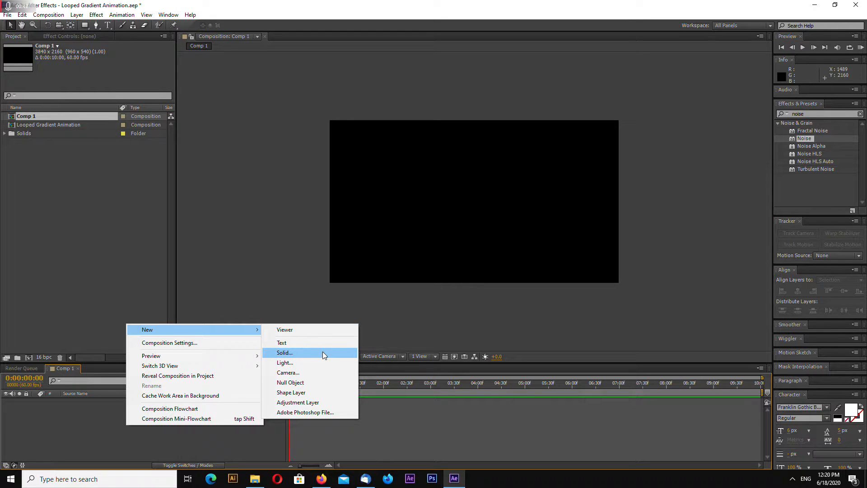
pyautogui.click(322, 351)
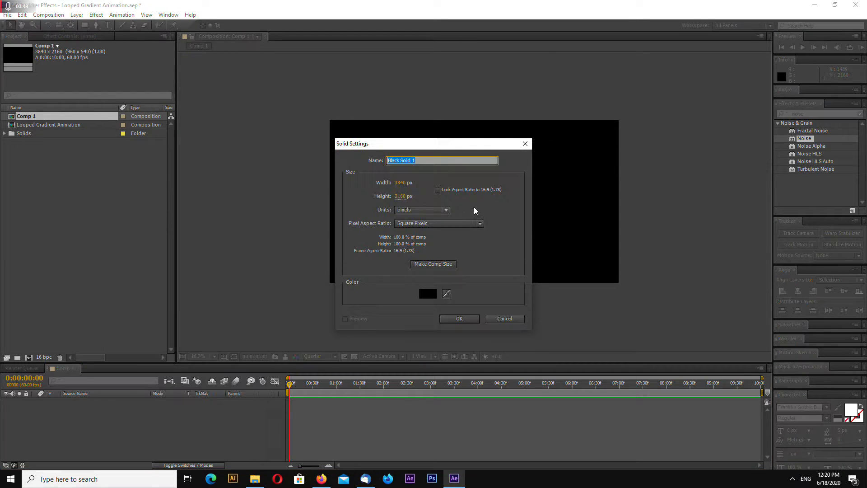
pyautogui.write('BG')
pyautogui.click(456, 318)
# Add a second black composition-sized solid layer named Gradient above BG
pyautogui.rightClick(122, 436)
pyautogui.moveTo(158, 343)
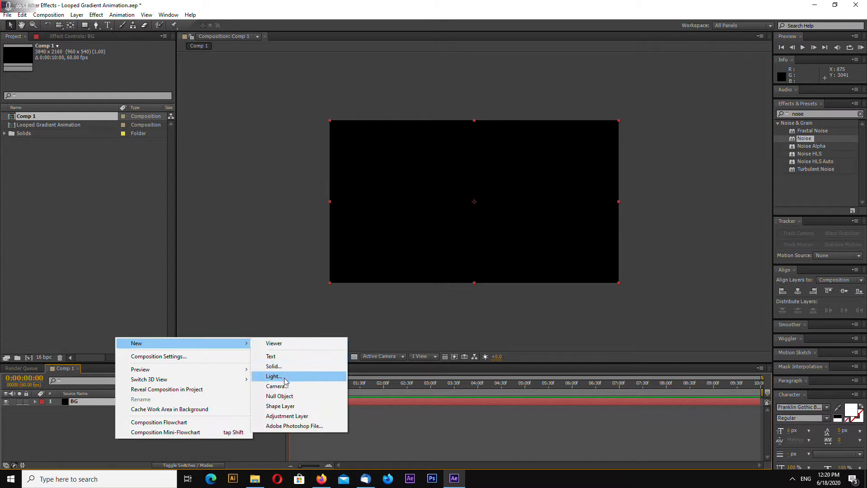
pyautogui.click(274, 367)
pyautogui.write('Gradient')
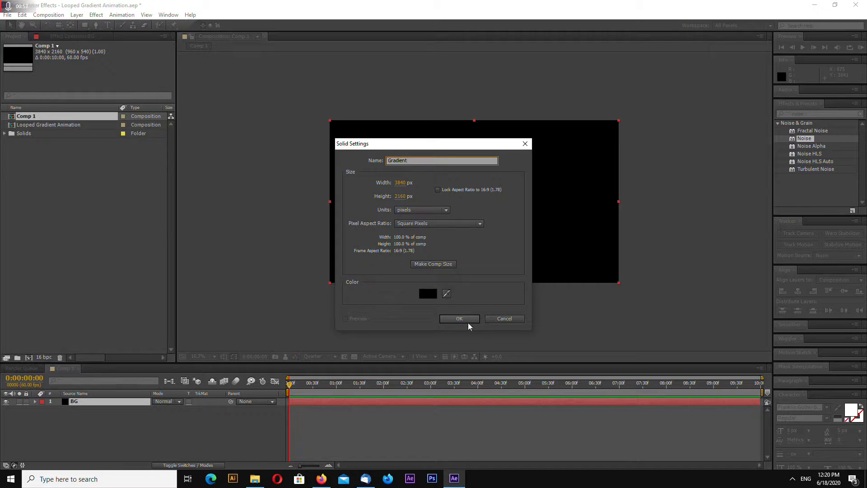
pyautogui.click(461, 319)
# Apply the Fill effect to the BG layer and hide the Gradient layer above it
pyautogui.click(90, 408)
pyautogui.moveTo(805, 132); pyautogui.dragTo(619, 135)
pyautogui.write('fill')
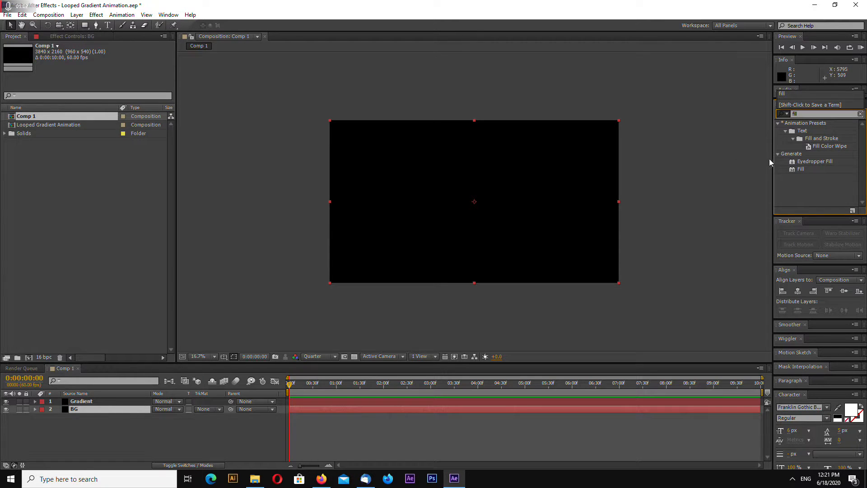
pyautogui.moveTo(801, 169); pyautogui.dragTo(717, 201)
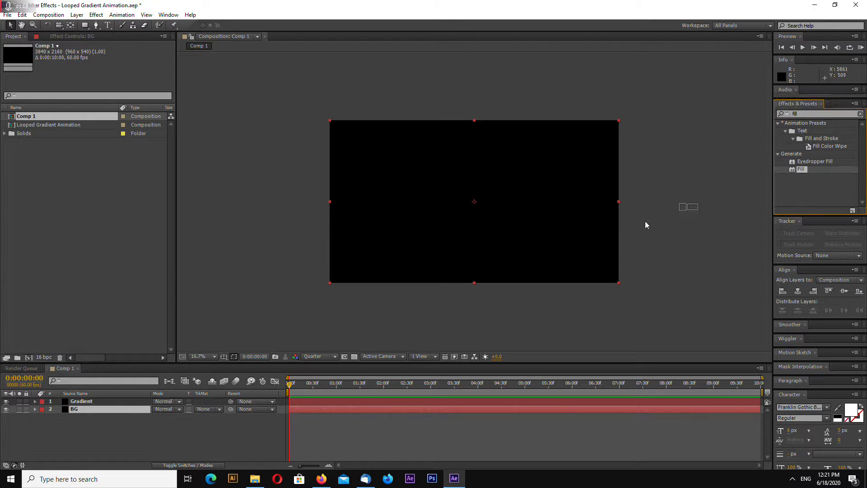
pyautogui.moveTo(90, 410); pyautogui.dragTo(91, 409)
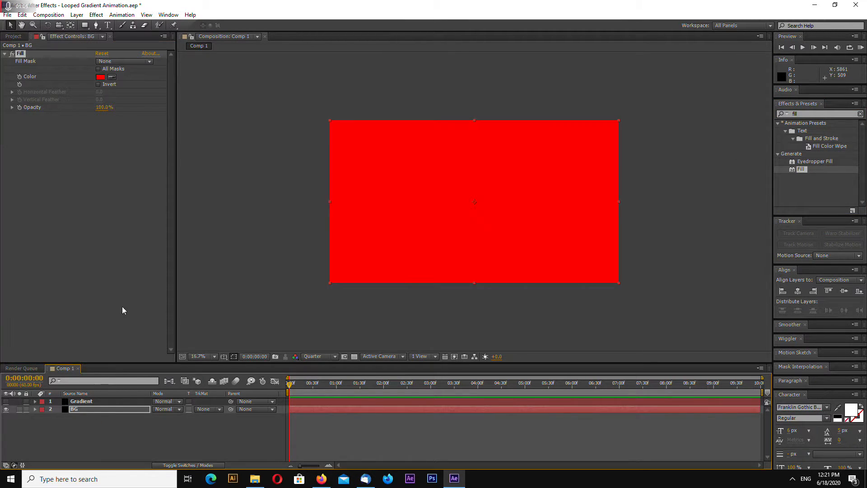
# Set the BG layer's Fill color to dark navy blue 1B2242
pyautogui.click(100, 76)
pyautogui.click(668, 231)
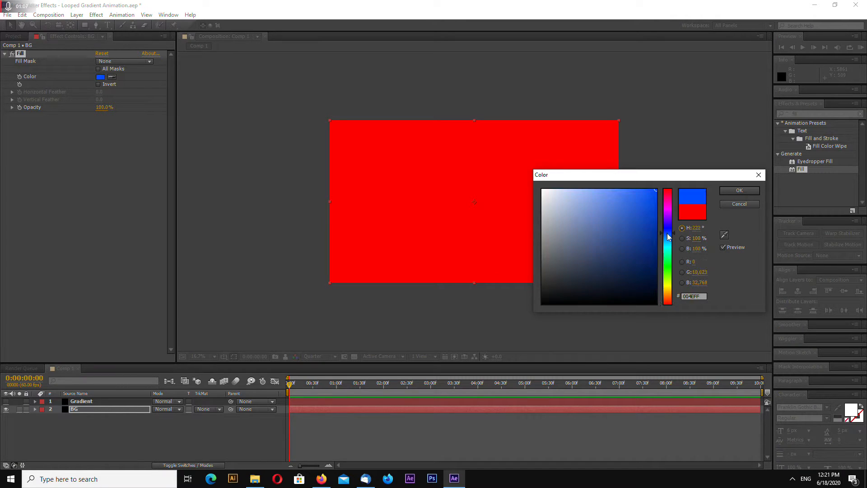
pyautogui.moveTo(611, 260); pyautogui.dragTo(610, 275)
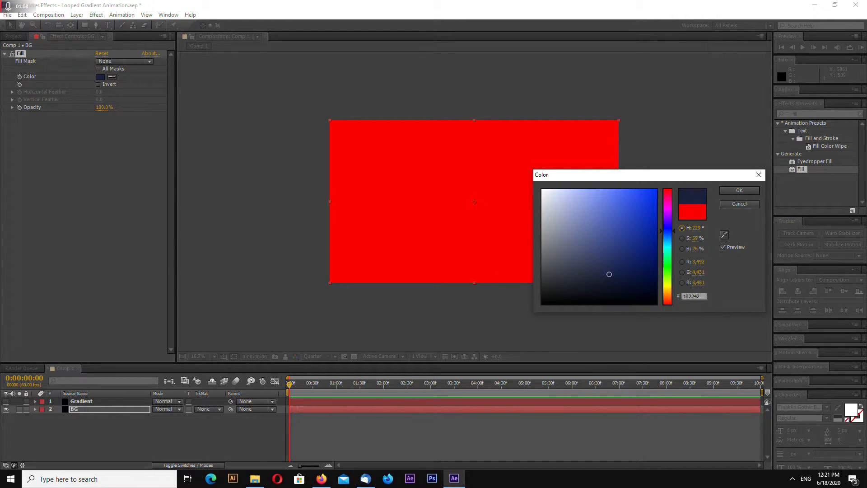
pyautogui.click(743, 192)
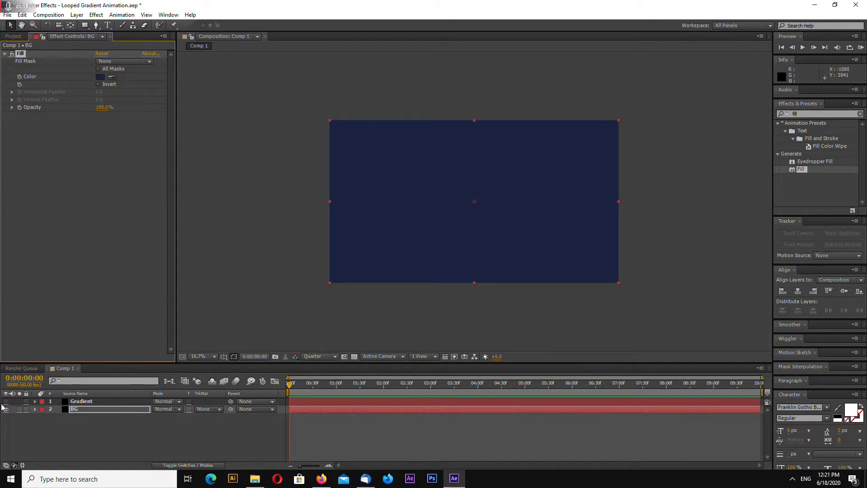
# Show the Gradient layer again and apply the Fractal Noise effect to it
pyautogui.click(6, 401)
pyautogui.click(91, 400)
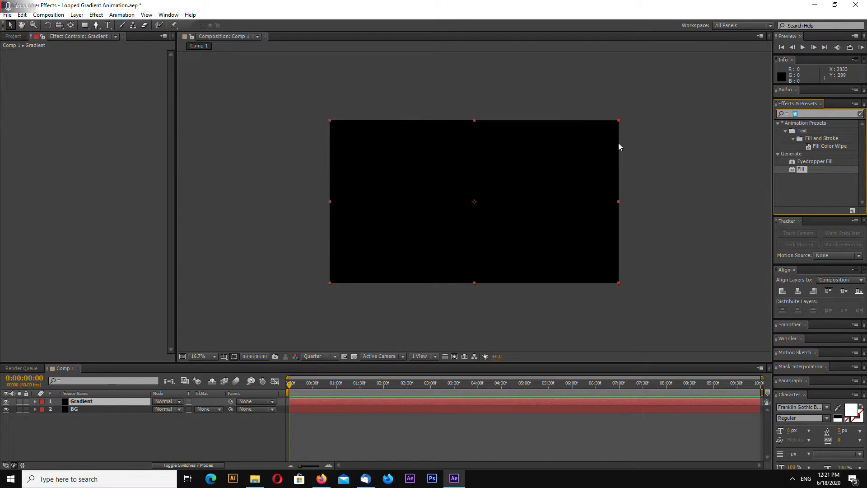
pyautogui.write('fractal')
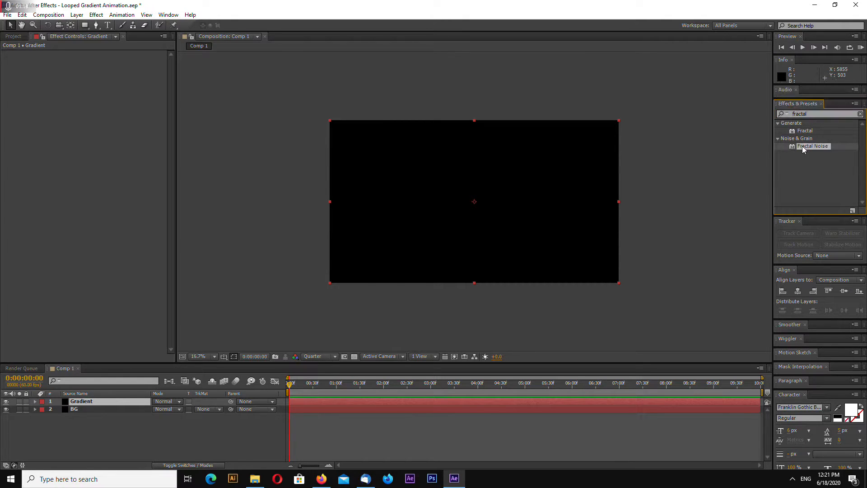
pyautogui.moveTo(803, 146); pyautogui.dragTo(72, 402)
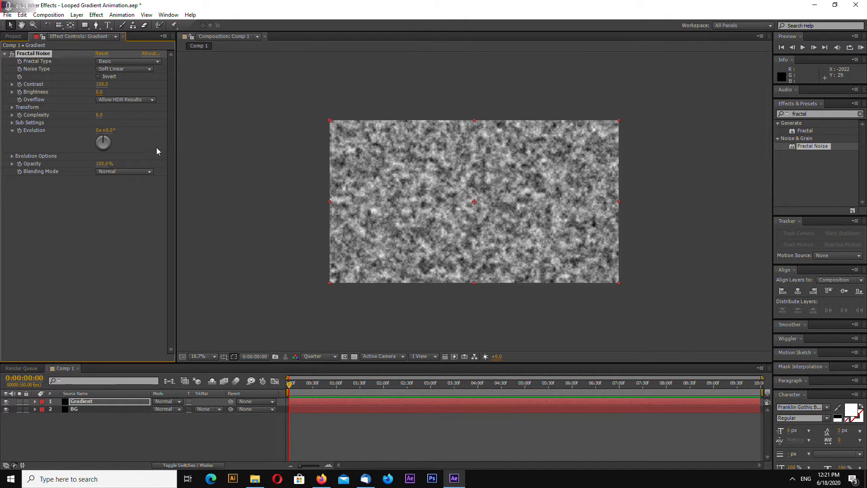
# Set the Complexity of the Gradient layer's Fractal Noise to 1
pyautogui.click(99, 116)
pyautogui.write('1')
pyautogui.press('Return')
# Enlarge the Fractal Noise transform Scale on the Gradient layer to 2911, keeping uniform scaling
pyautogui.click(12, 108)
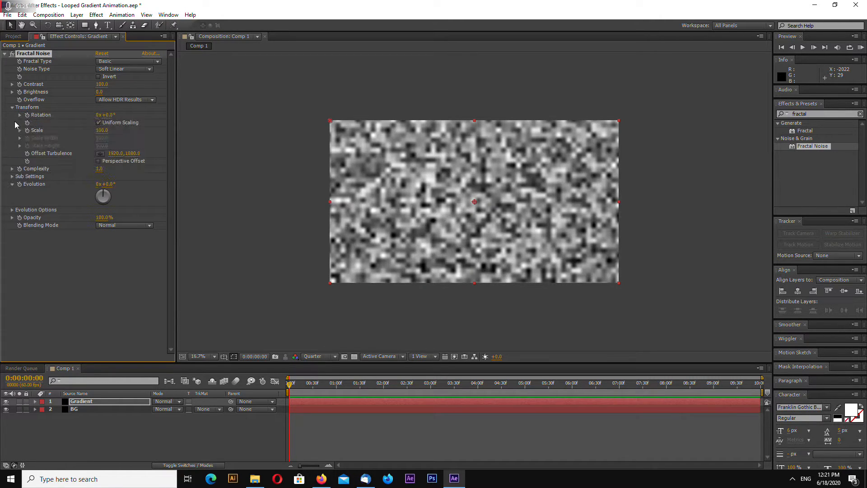
pyautogui.click(102, 131)
pyautogui.write('2400')
pyautogui.press('Return')
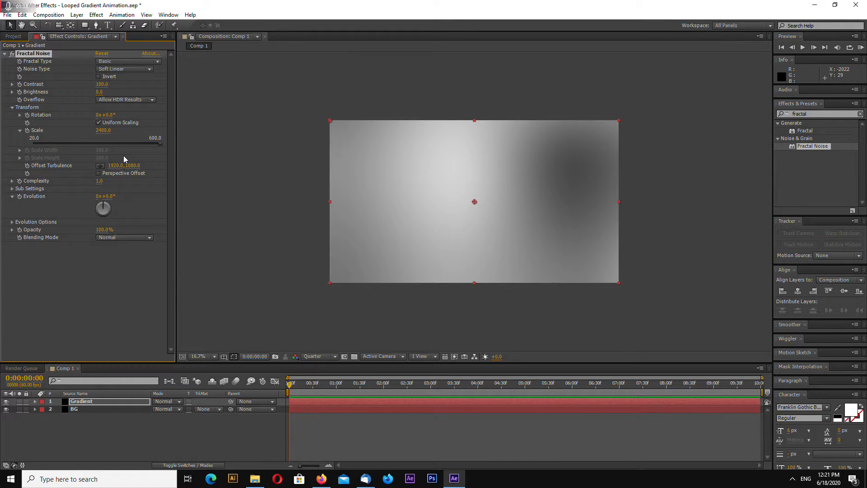
pyautogui.click(103, 130)
pyautogui.write('2490')
pyautogui.press('Return')
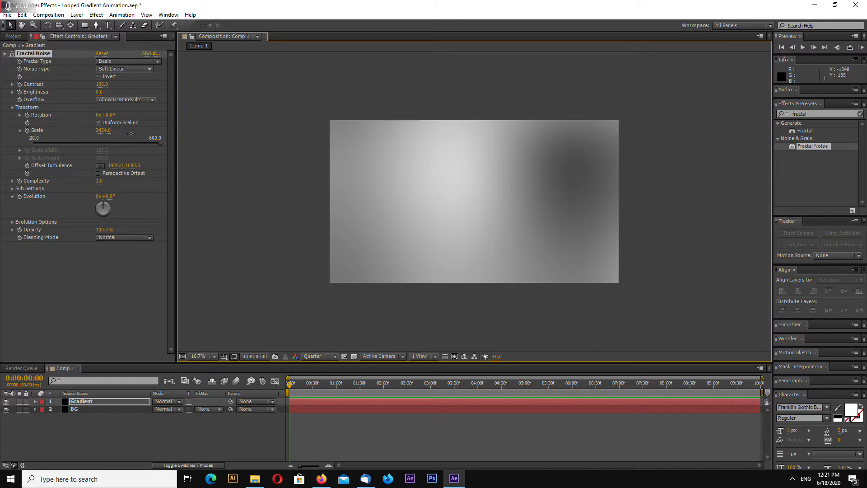
pyautogui.moveTo(113, 131); pyautogui.dragTo(243, 135)
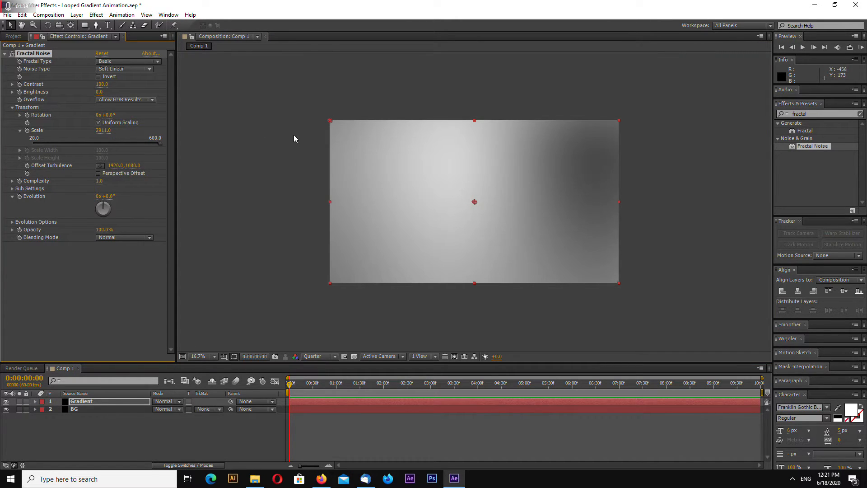
# Compare the Add blending mode on the Gradient layer with Classic Color Dodge and settle on Classic Color Dodge
pyautogui.click(174, 404)
pyautogui.click(218, 145)
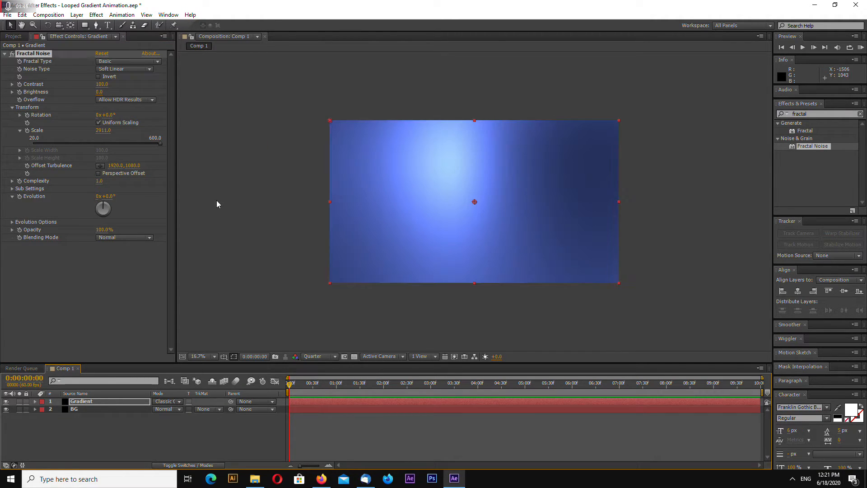
pyautogui.click(180, 401)
pyautogui.click(205, 104)
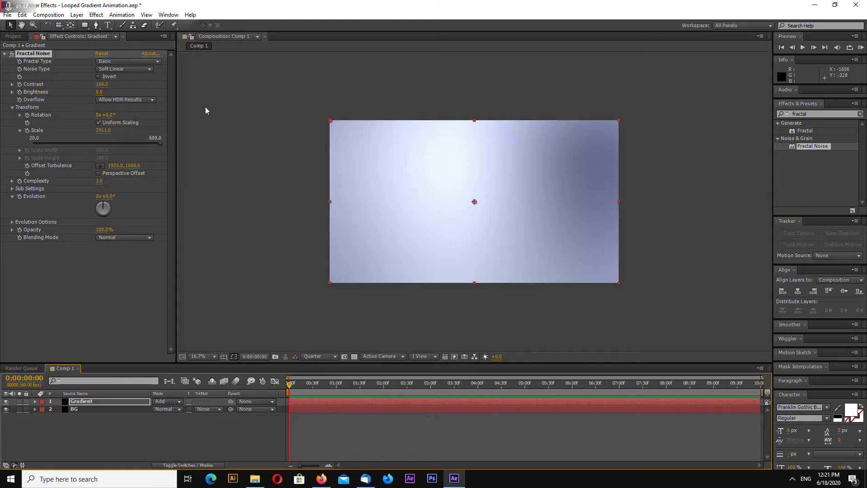
pyautogui.click(167, 401)
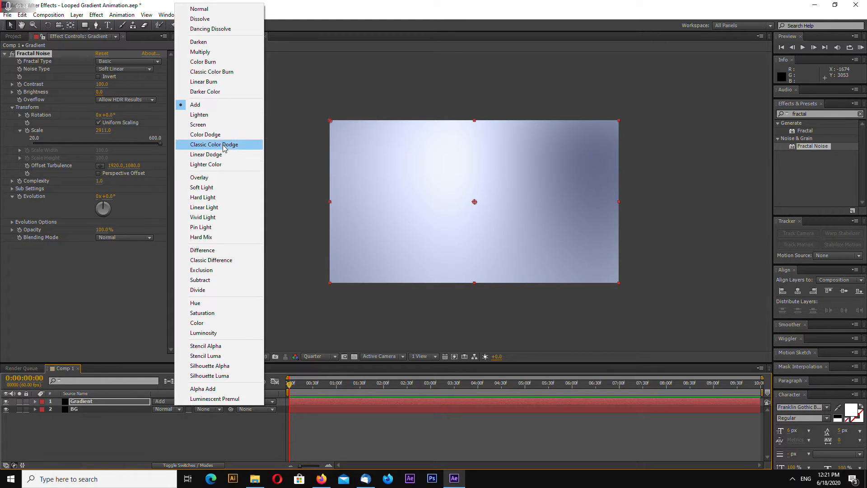
pyautogui.click(222, 144)
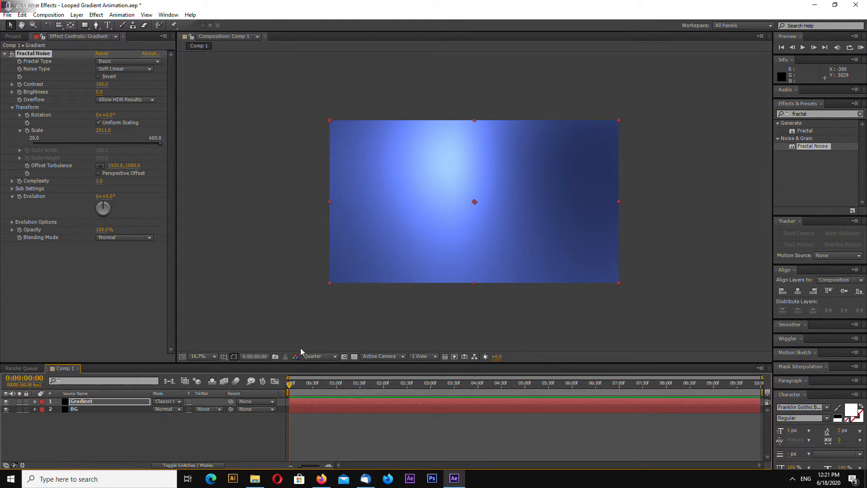
# Set the Fractal Noise Brightness to -20 and enable Cycle Evolution with a cycle of 1 revolution
pyautogui.click(99, 92)
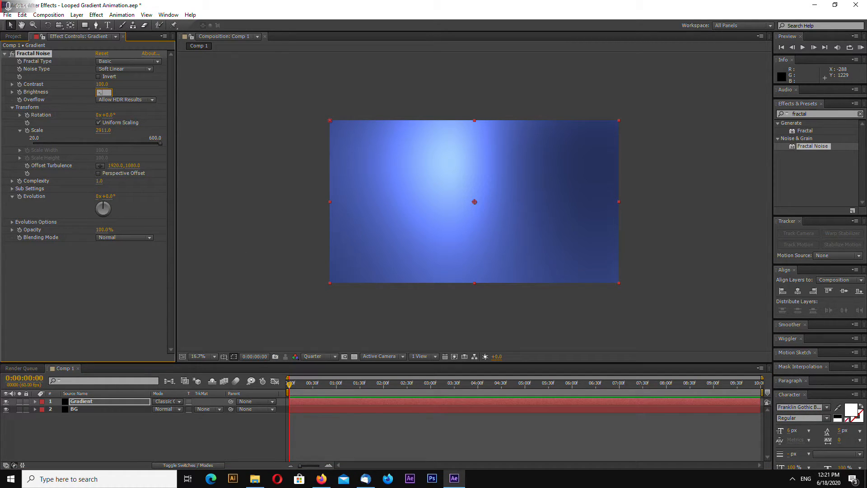
pyautogui.press('Return')
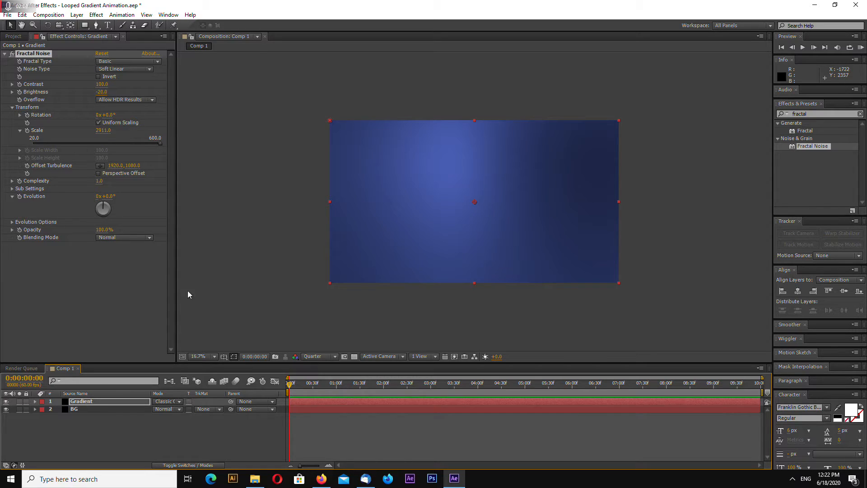
pyautogui.click(12, 222)
pyautogui.click(99, 230)
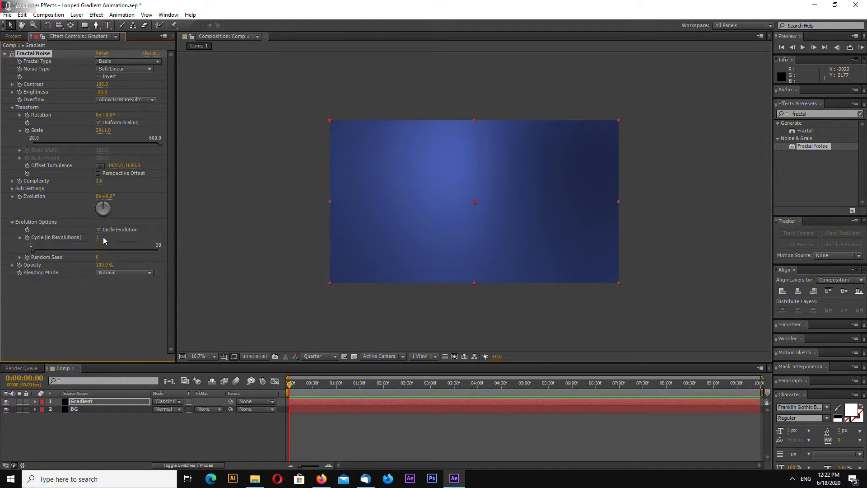
# Keyframe the noise Evolution from 0 at the first frame to 1 full revolution at the last frame, and preview the loop
pyautogui.click(287, 386)
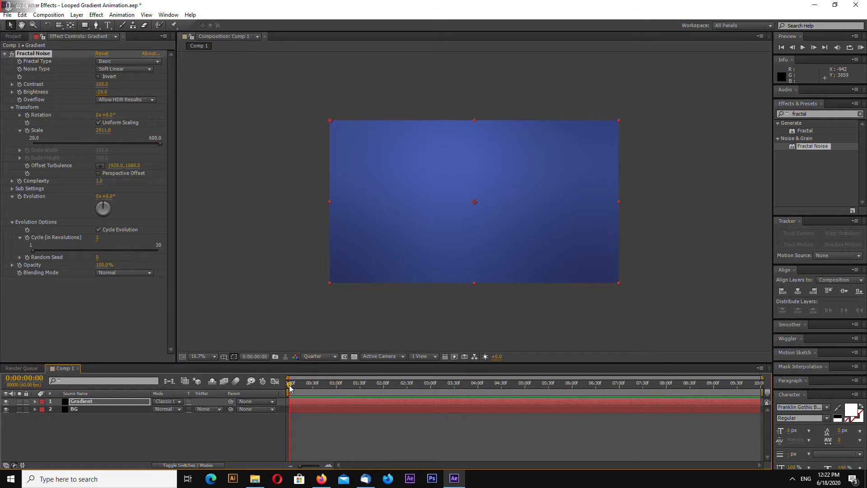
pyautogui.click(20, 197)
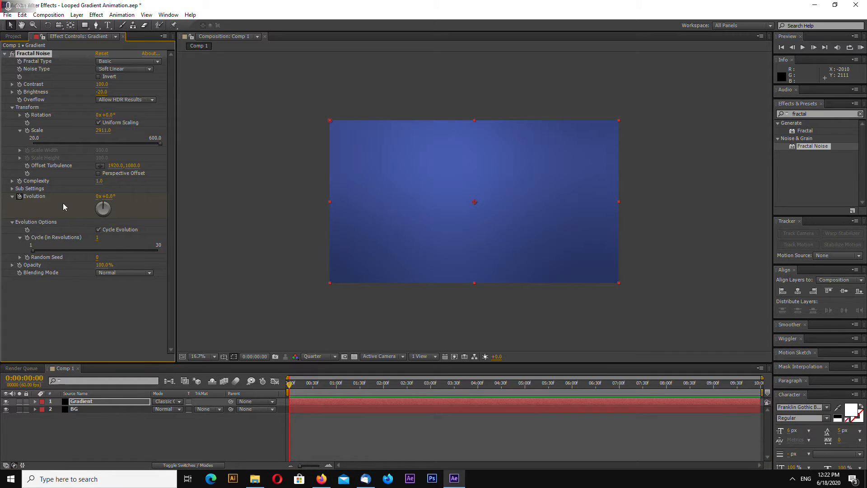
pyautogui.press('End')
pyautogui.click(98, 197)
pyautogui.write('1')
pyautogui.press('Return')
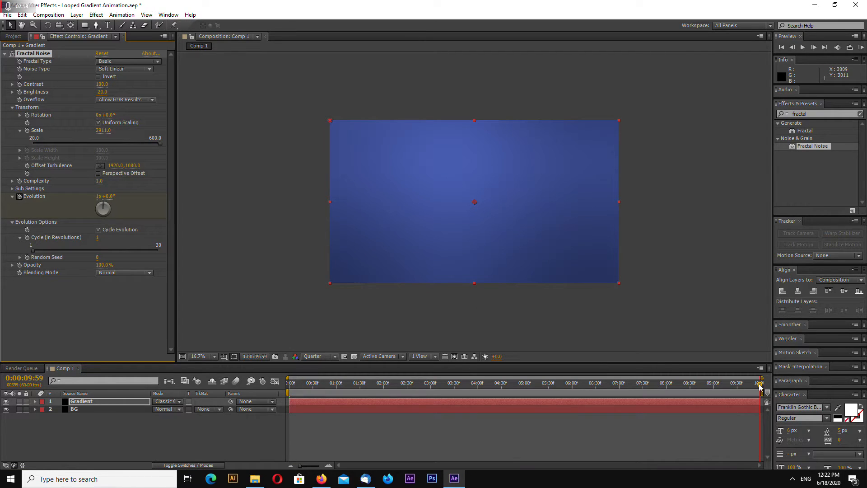
pyautogui.moveTo(760, 385)
pyautogui.mouseDown()
pyautogui.moveTo(290, 387)
pyautogui.moveTo(761, 387)
pyautogui.mouseUp()
pyautogui.press('space')
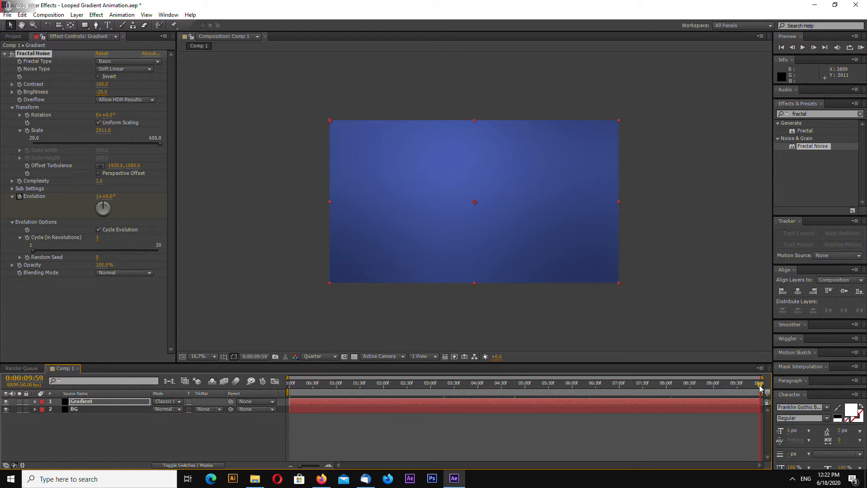
# Examine the blue gradient at the first frame up close and at full-frame size for banding
pyautogui.click(513, 335)
pyautogui.scroll(1, 454, 337)
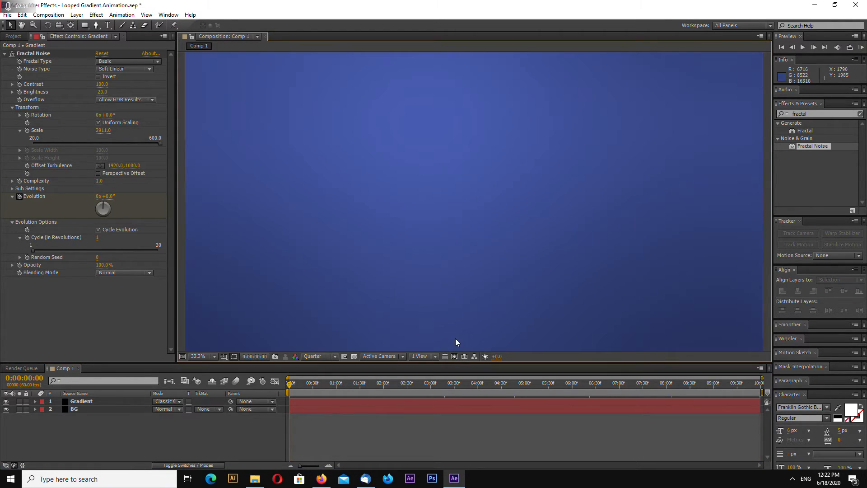
pyautogui.scroll(-1, 467, 325)
pyautogui.scroll(1, 467, 323)
pyautogui.scroll(-1, 467, 323)
pyautogui.scroll(1, 462, 305)
pyautogui.scroll(-1, 464, 223)
# Add an adjustment layer above the Gradient layer and apply the Noise effect to it
pyautogui.rightClick(99, 434)
pyautogui.moveTo(135, 340)
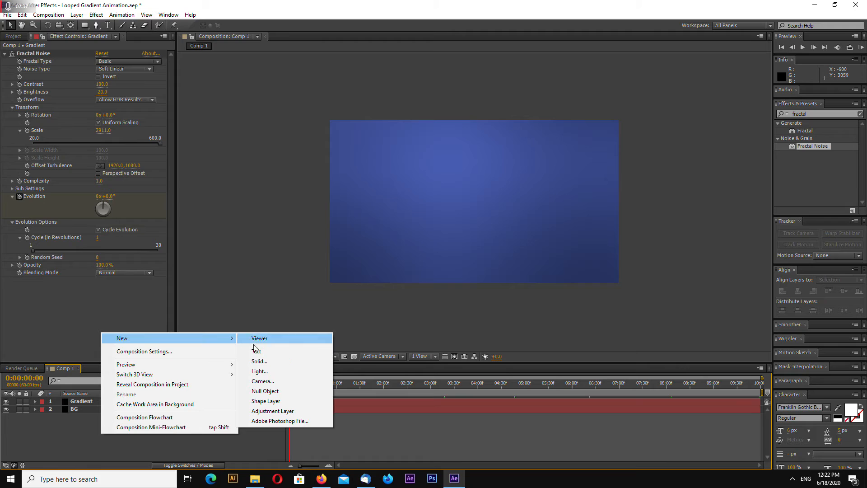
pyautogui.click(273, 412)
pyautogui.moveTo(811, 114); pyautogui.dragTo(539, 145)
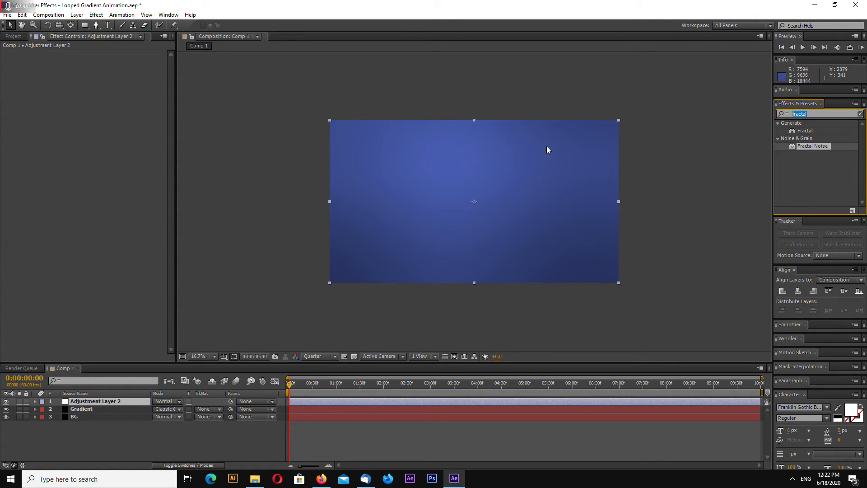
pyautogui.write('noise')
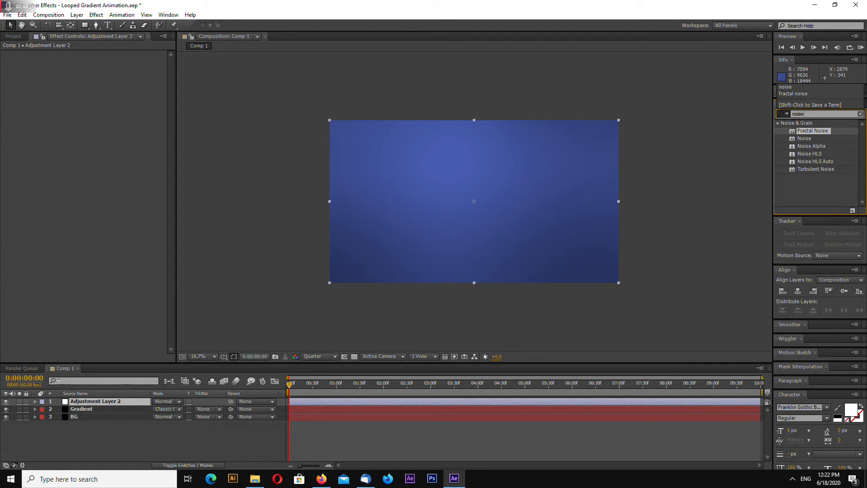
pyautogui.click(805, 138)
pyautogui.moveTo(667, 212); pyautogui.dragTo(108, 402)
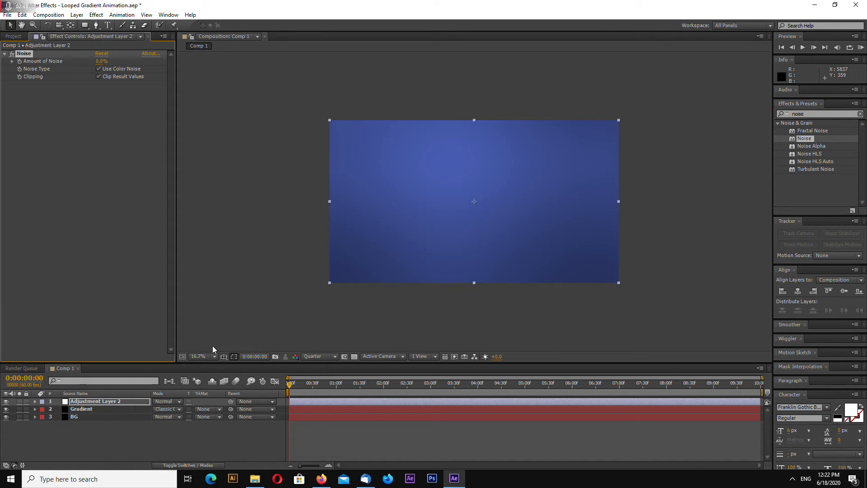
# Set the adjustment layer's Amount of Noise to 5% and inspect the grain at Full preview resolution
pyautogui.press('.')
pyautogui.click(101, 61)
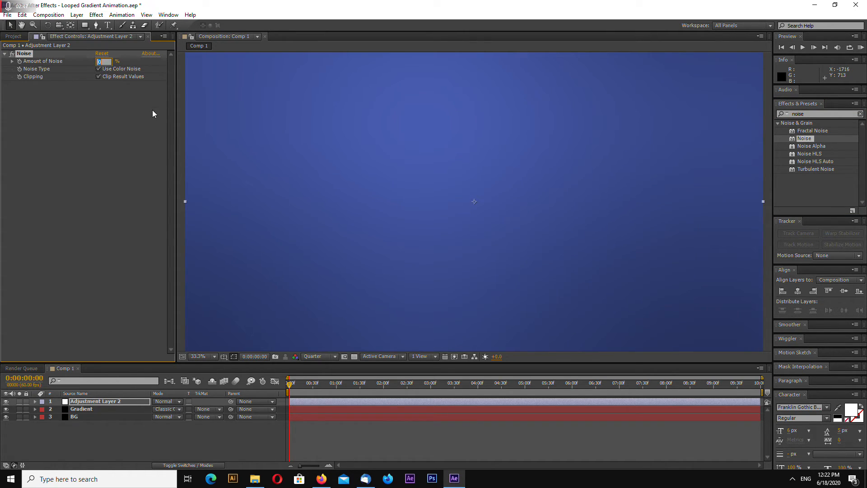
pyautogui.write('5')
pyautogui.press('Return')
pyautogui.click(327, 358)
pyautogui.click(319, 377)
pyautogui.press(',')
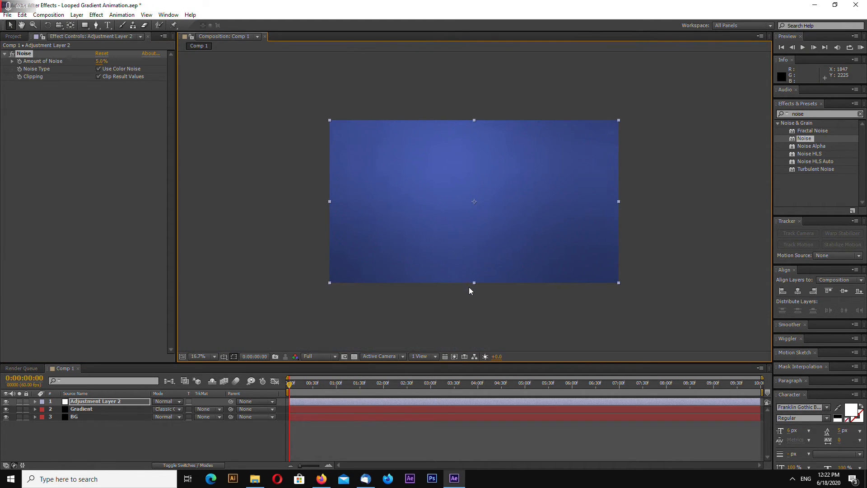
pyautogui.scroll(1, 289, 191)
pyautogui.scroll(-1, 289, 191)
# Reduce the Amount of Noise to 3%, check the gradient up close, and keep the playhead at the first frame
pyautogui.click(102, 61)
pyautogui.write('3')
pyautogui.press('Return')
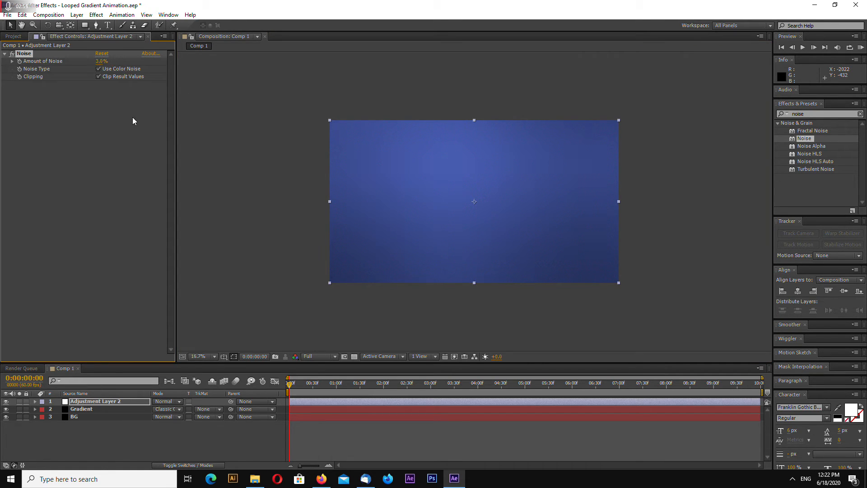
pyautogui.press('.')
pyautogui.press(',')
pyautogui.moveTo(290, 389); pyautogui.dragTo(227, 391)
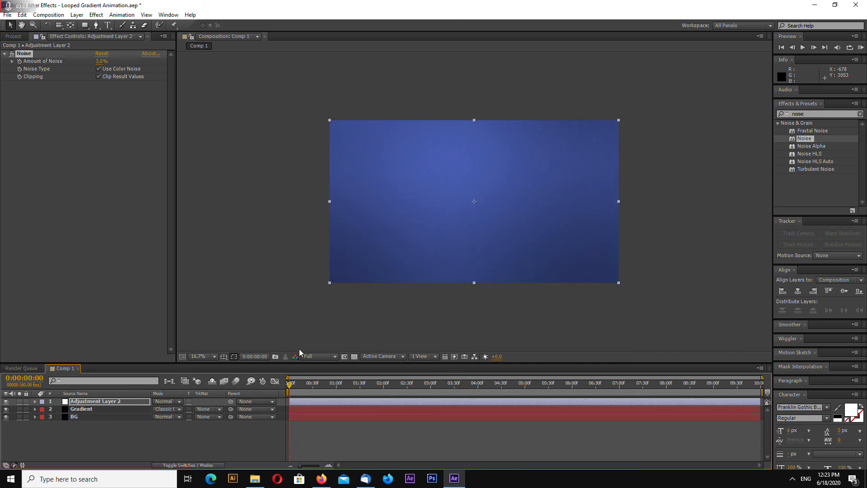